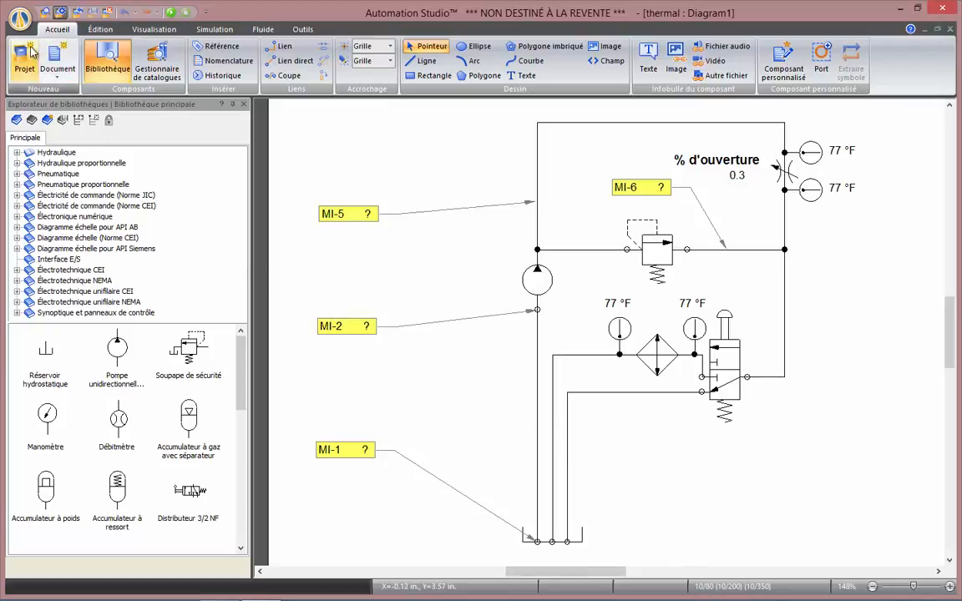
left_click(20, 17)
mouse_move(76, 56)
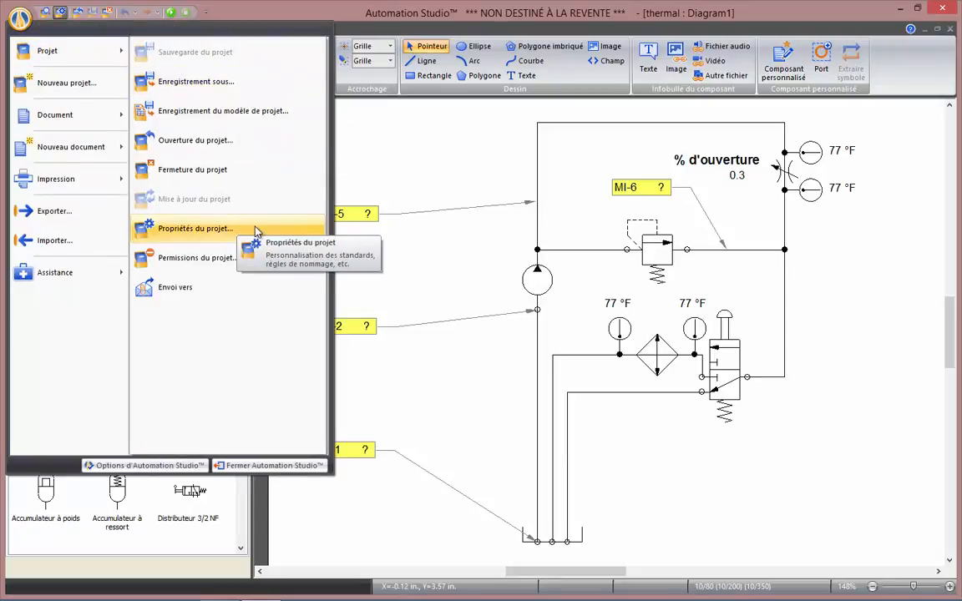
left_click(394, 183)
- Enable Simulation thermique in the project's fluid simulation options and apply the change
left_click(221, 31)
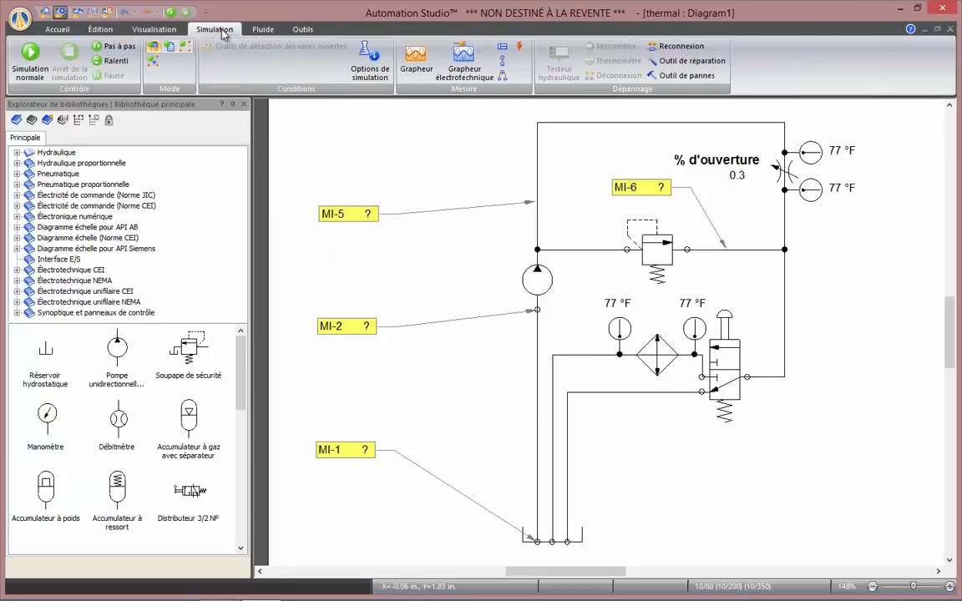
left_click(362, 65)
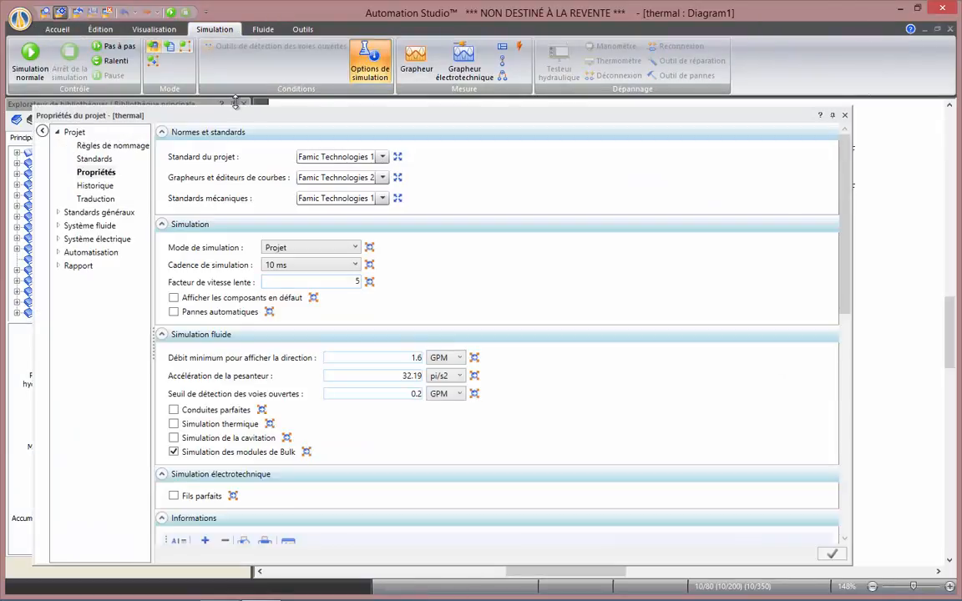
left_click_drag(107, 114, 131, 69)
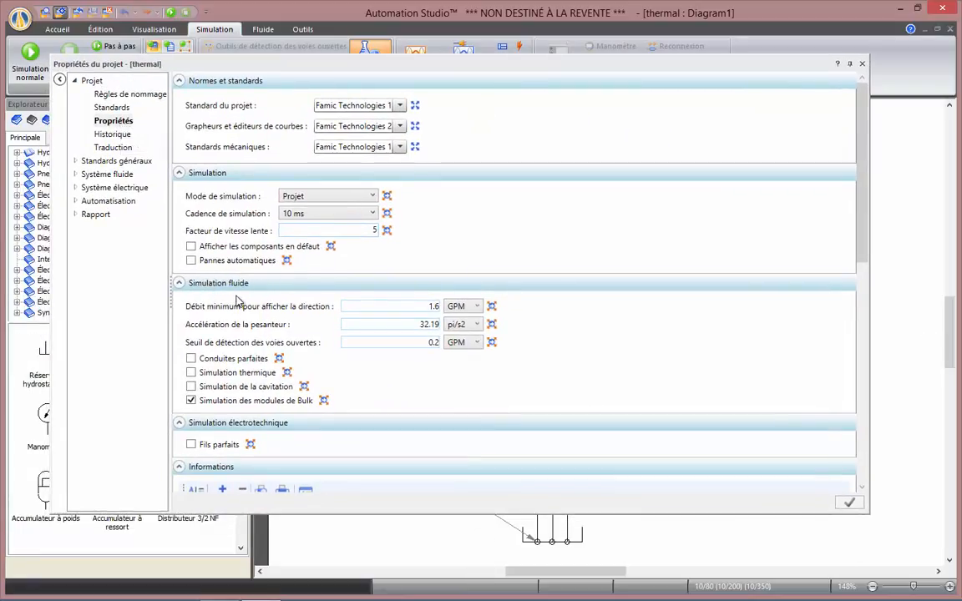
left_click(191, 372)
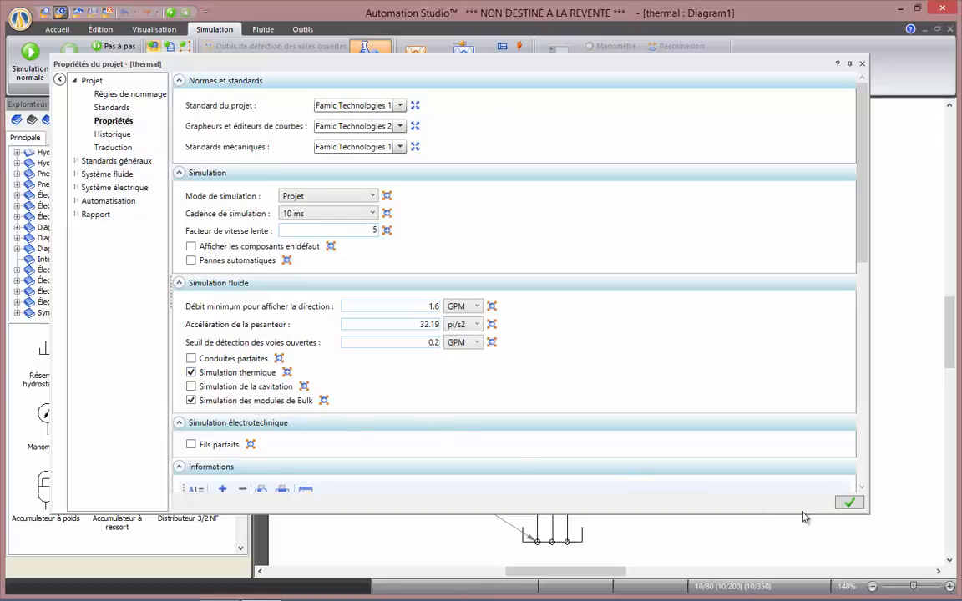
left_click(848, 505)
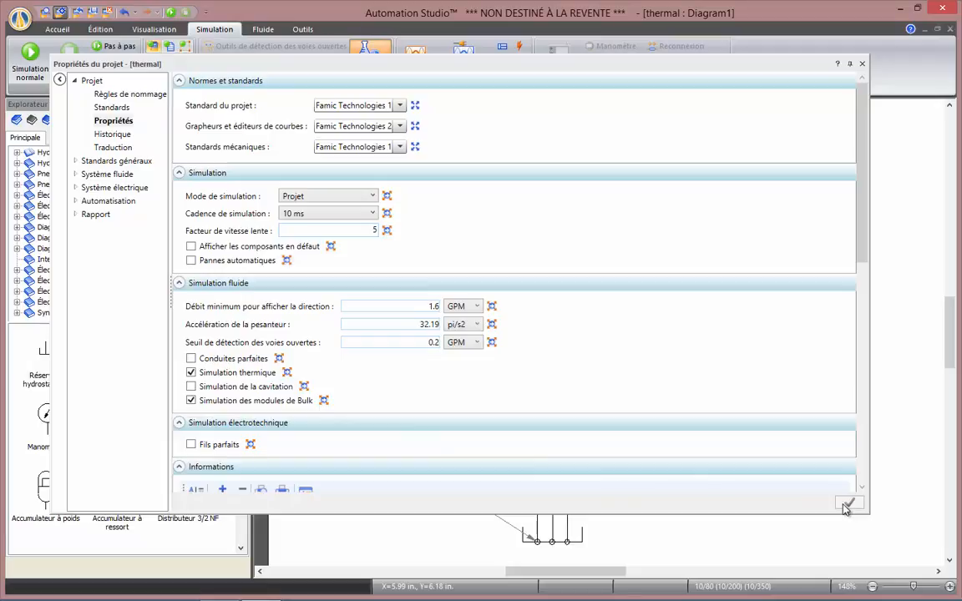
- Review the fluid temperature, ambient temperature and fluid type settings of the project's hydraulic installations
left_click(74, 173)
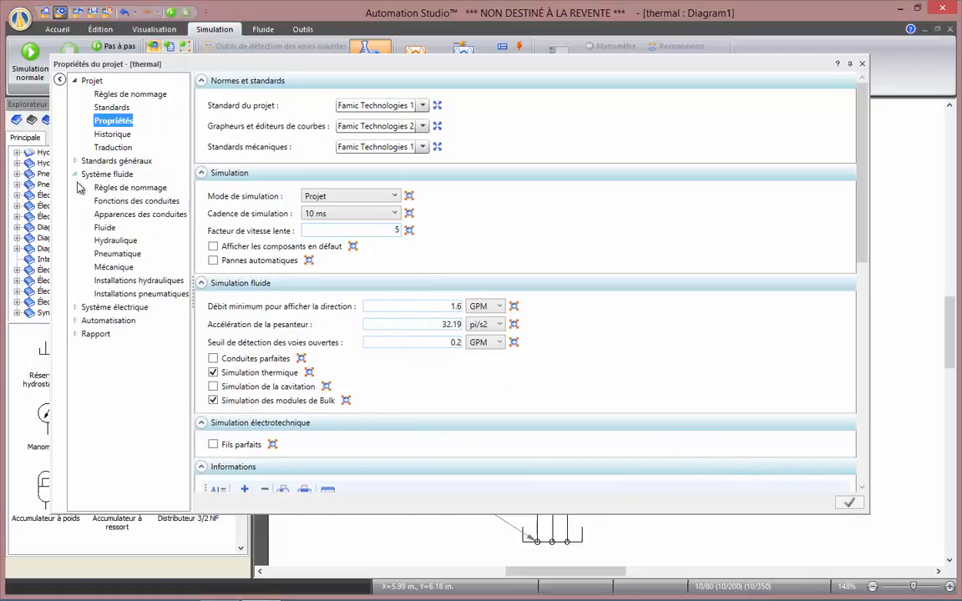
left_click(139, 281)
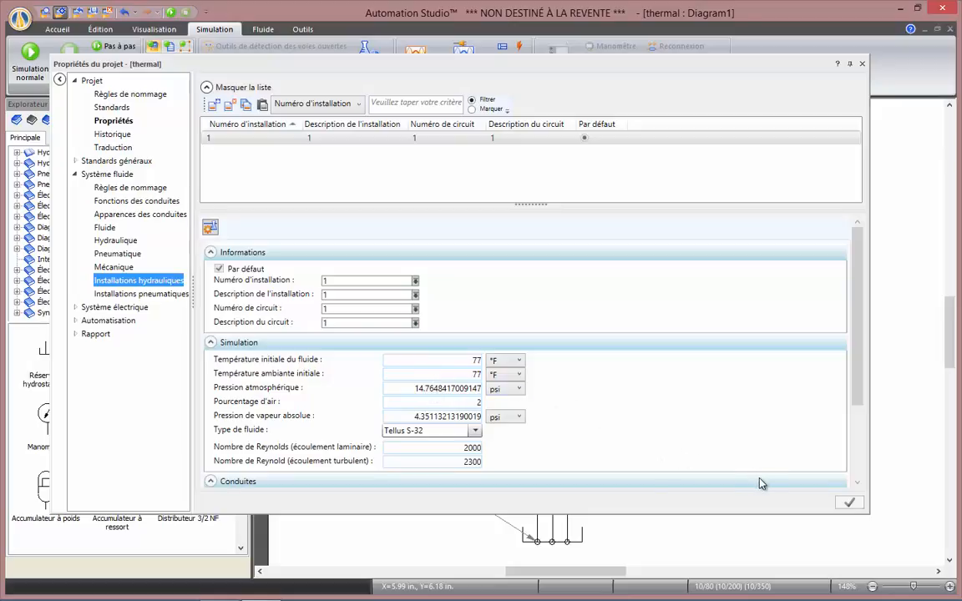
left_click(864, 65)
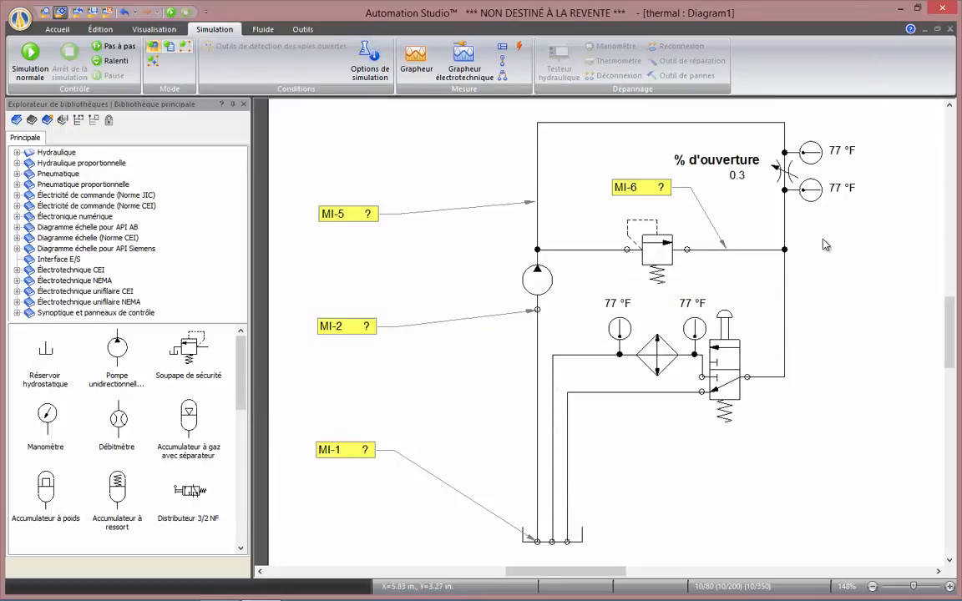
- Examine the thermal properties of the fixed-displacement pump and of the suction line beneath it
double_click(547, 279)
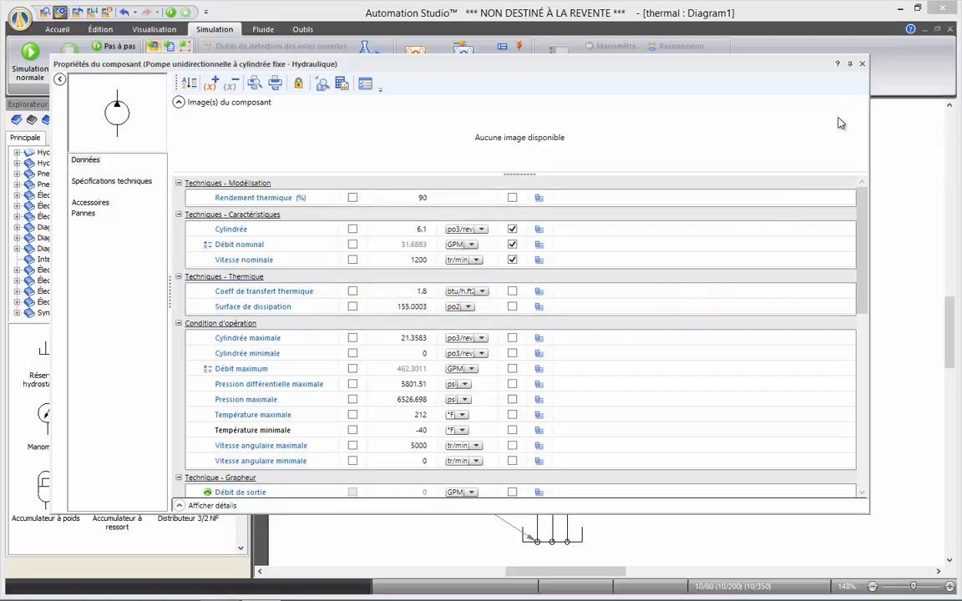
left_click(862, 64)
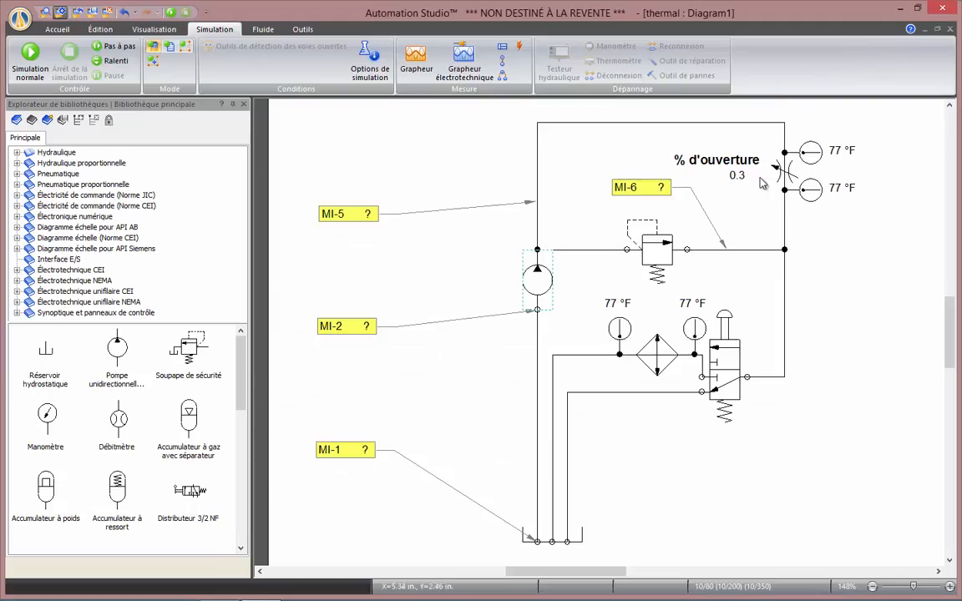
double_click(536, 334)
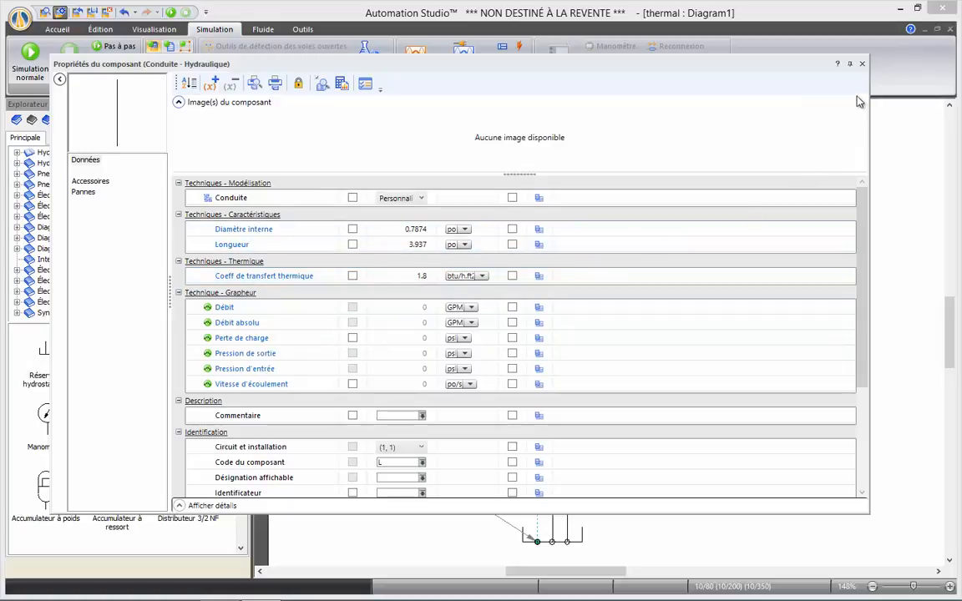
left_click(863, 66)
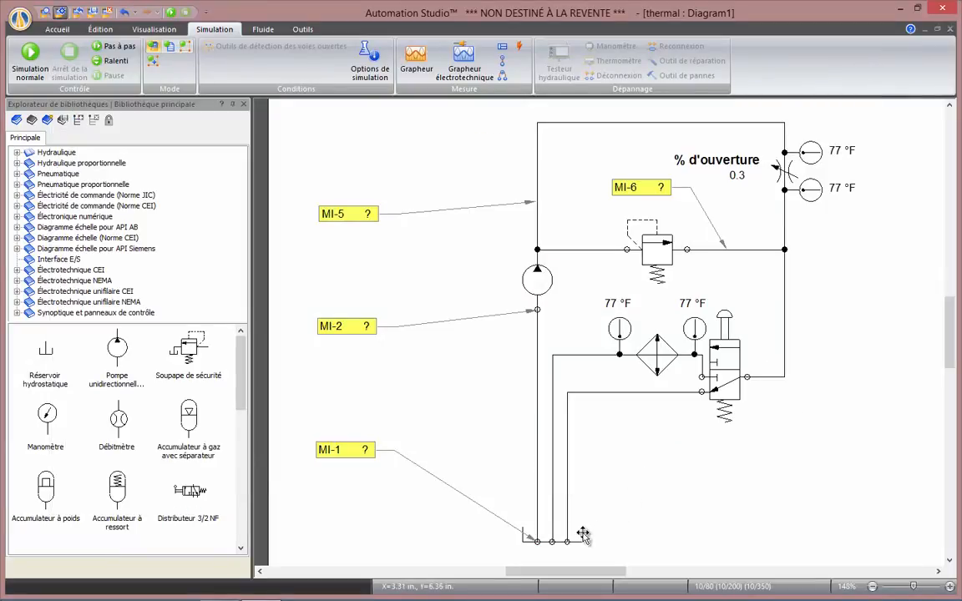
- Set the multiport hydrostatic reservoir's Volume infini property to FAUX
double_click(583, 534)
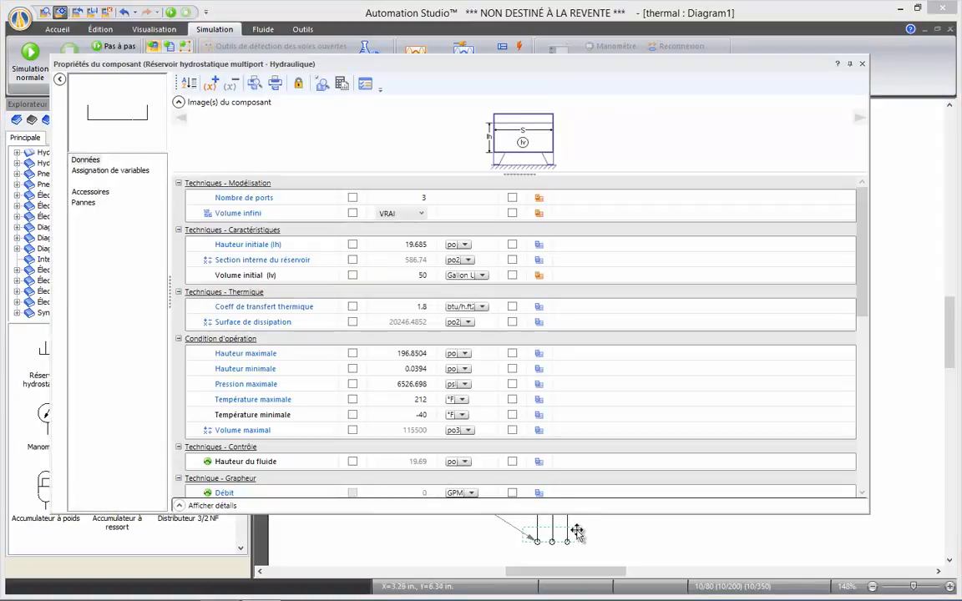
left_click(423, 215)
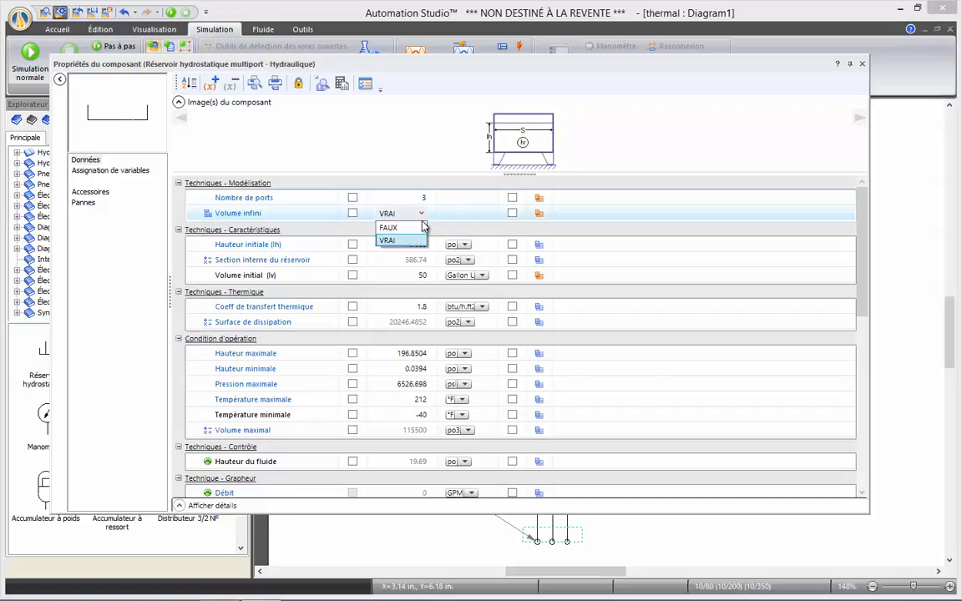
left_click(422, 228)
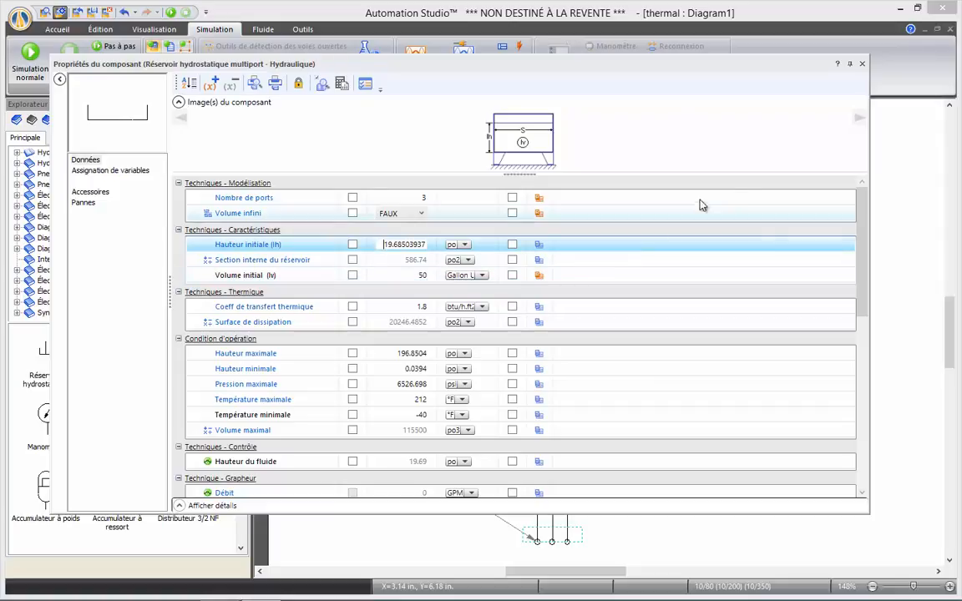
left_click(862, 64)
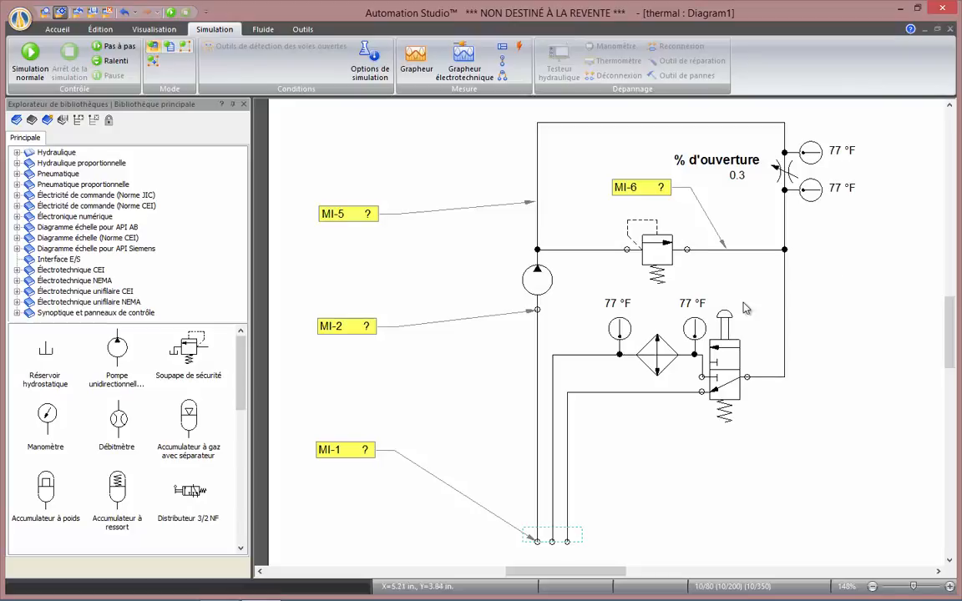
- Place an Échangeur de chaleur from the hydraulic Refroidisseurs library in the empty area below the circuit's cooler
left_click(666, 357)
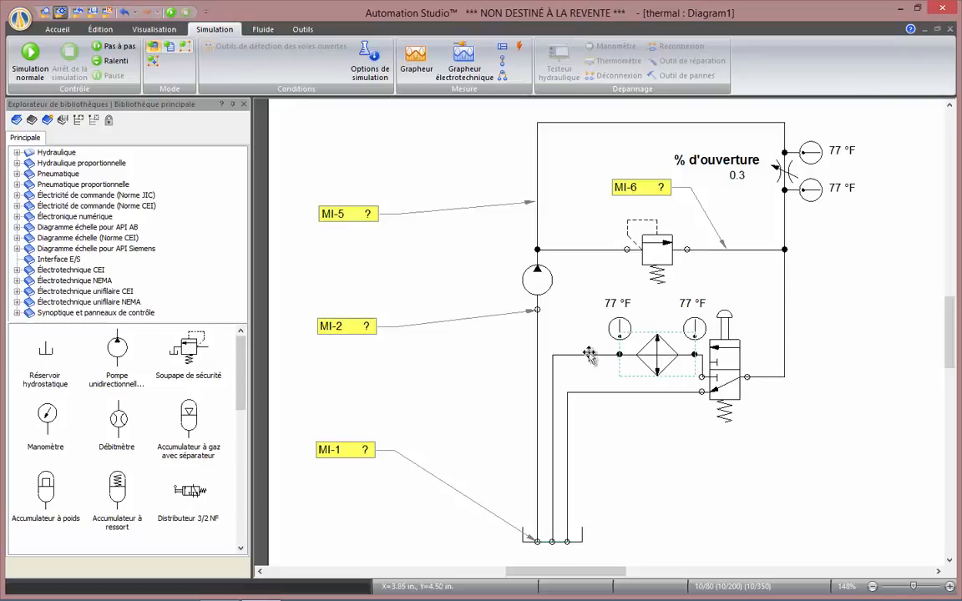
left_click(16, 153)
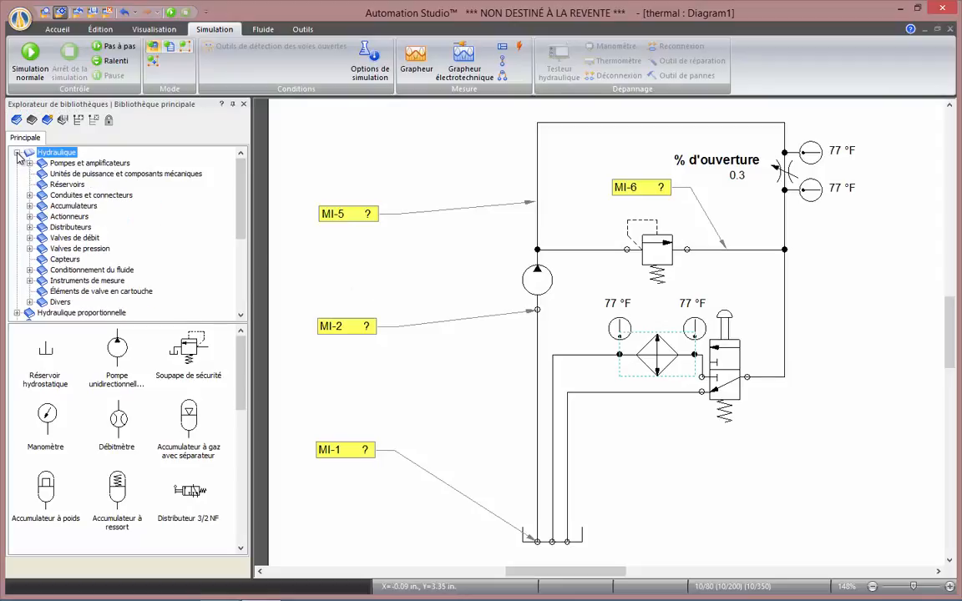
left_click(29, 270)
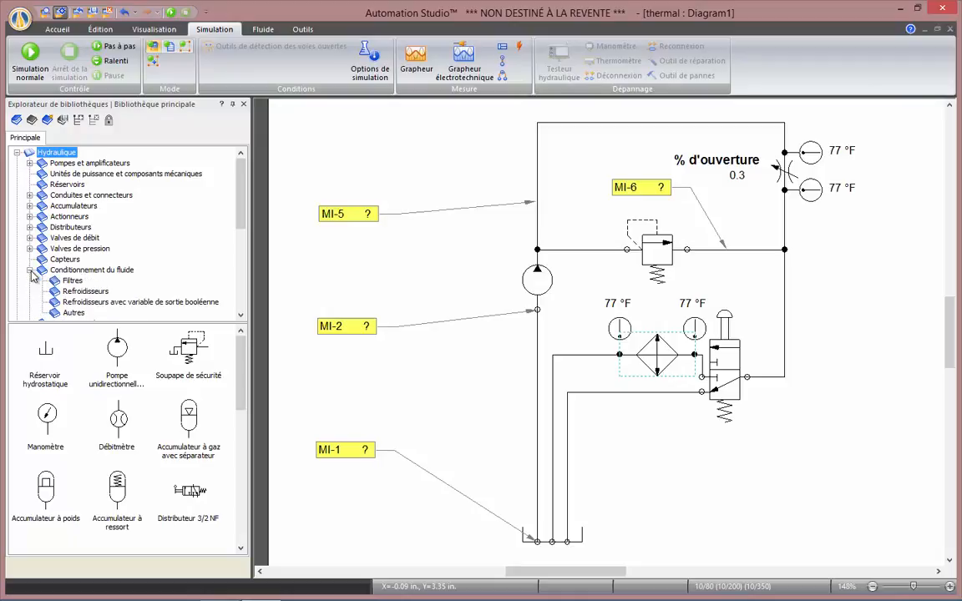
left_click(60, 273)
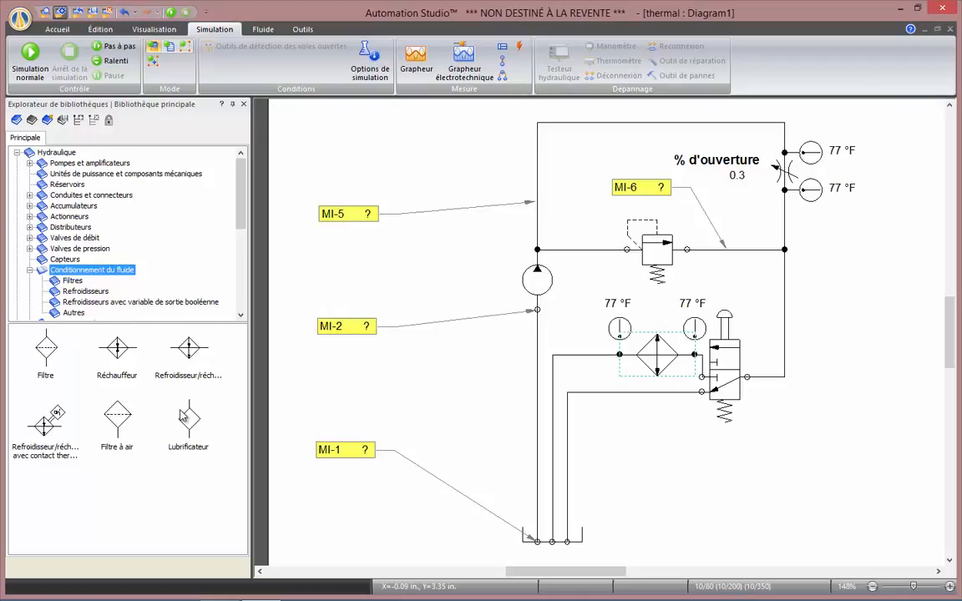
left_click(75, 283)
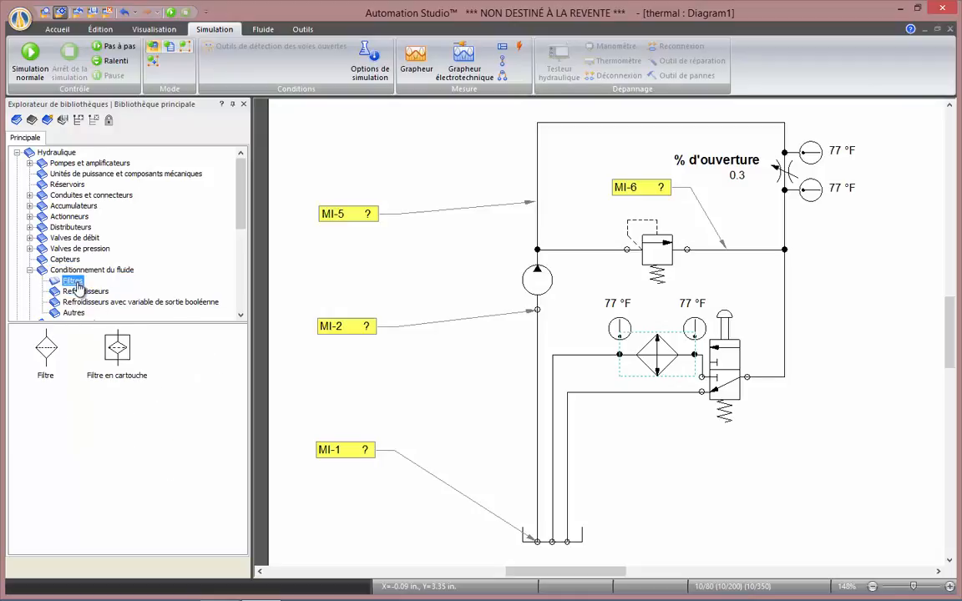
left_click(80, 291)
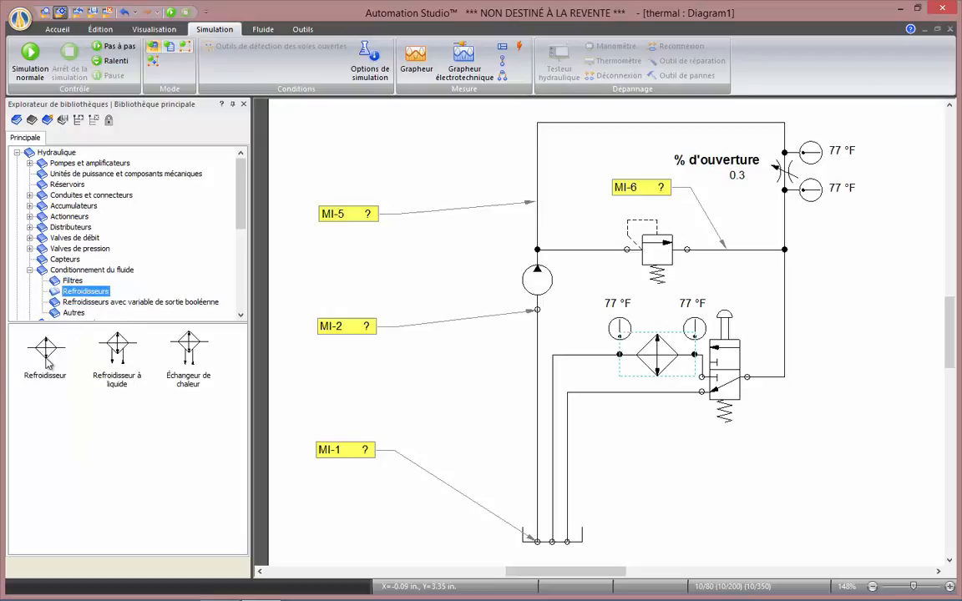
left_click_drag(193, 355, 671, 481)
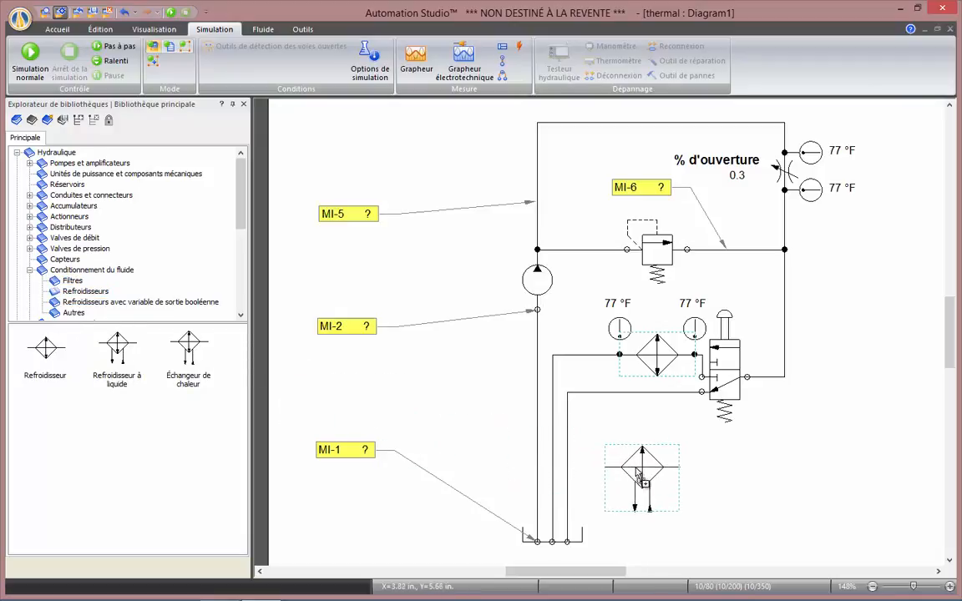
- Browse the remaining fluid conditioning library categories and delete the unconnected heat exchanger from the diagram
left_click(166, 305)
left_click(75, 313)
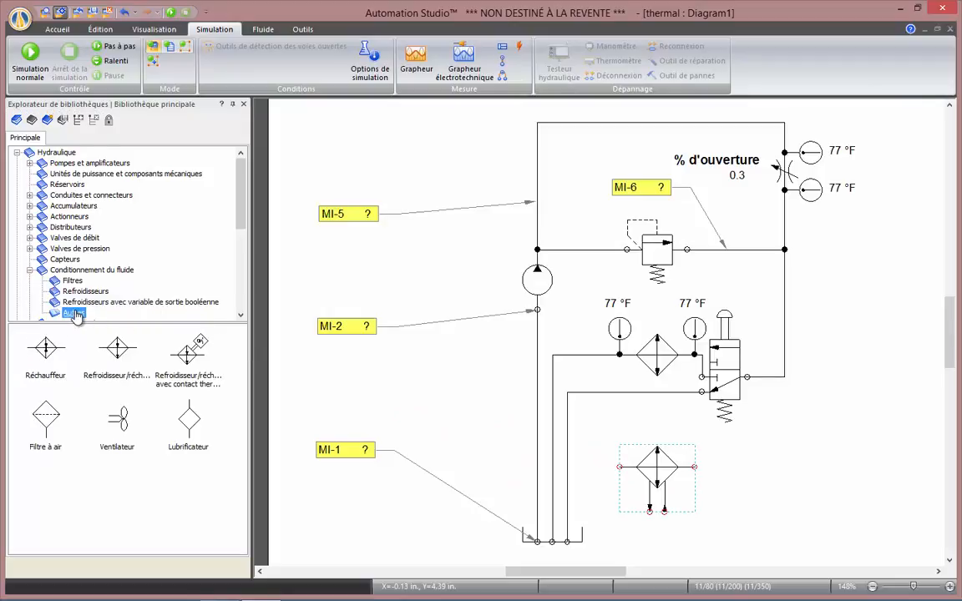
left_click_drag(57, 357, 58, 360)
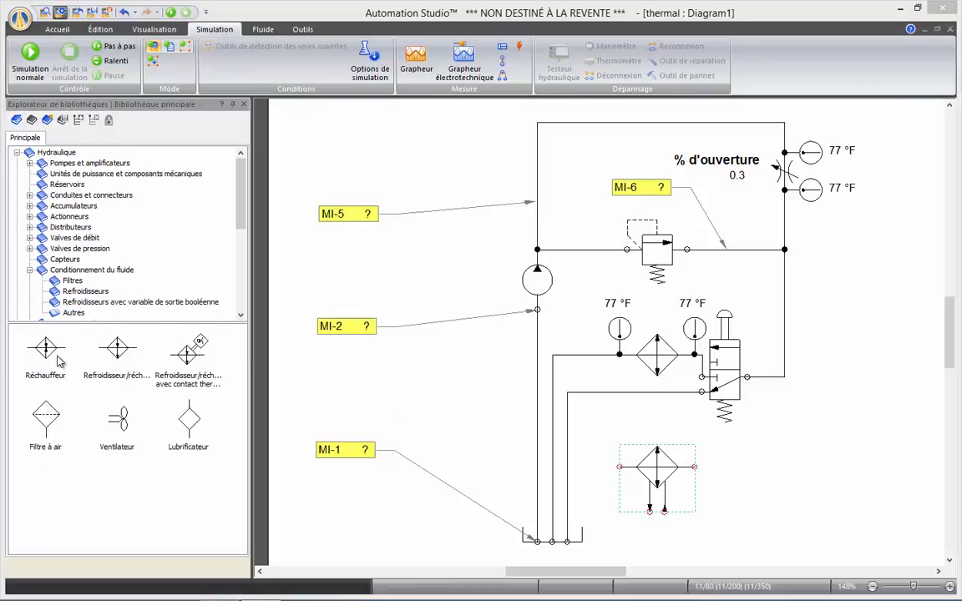
left_click(87, 291)
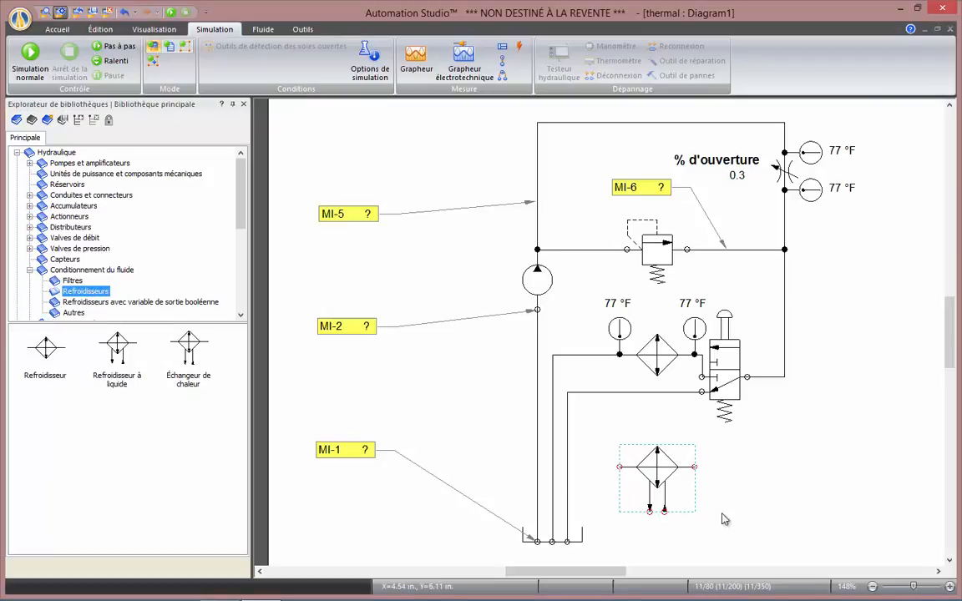
left_click(725, 520)
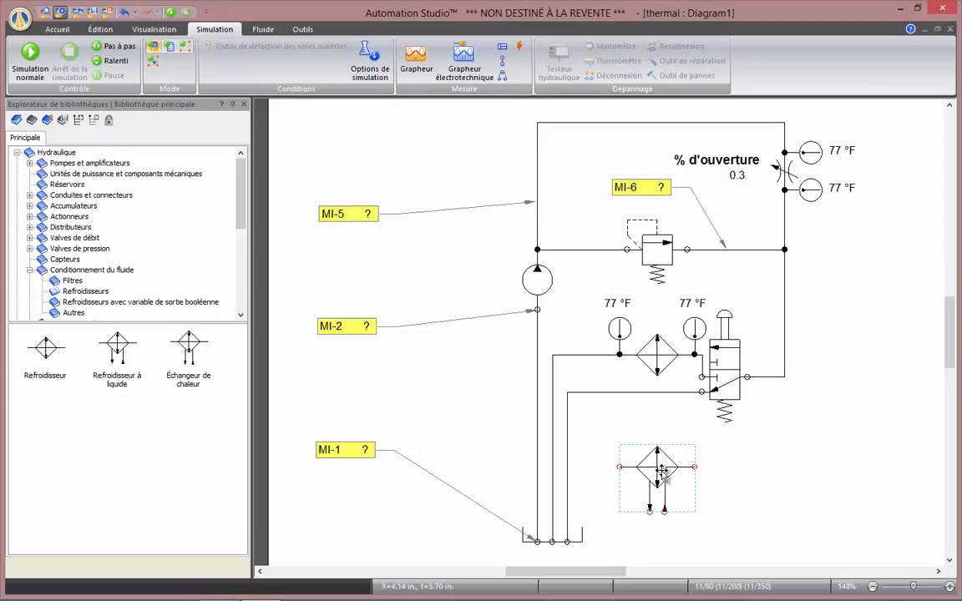
key("Delete")
- Examine the circuit cooler's switching and deactivation temperatures, internal volume and maximum dissipation
double_click(661, 373)
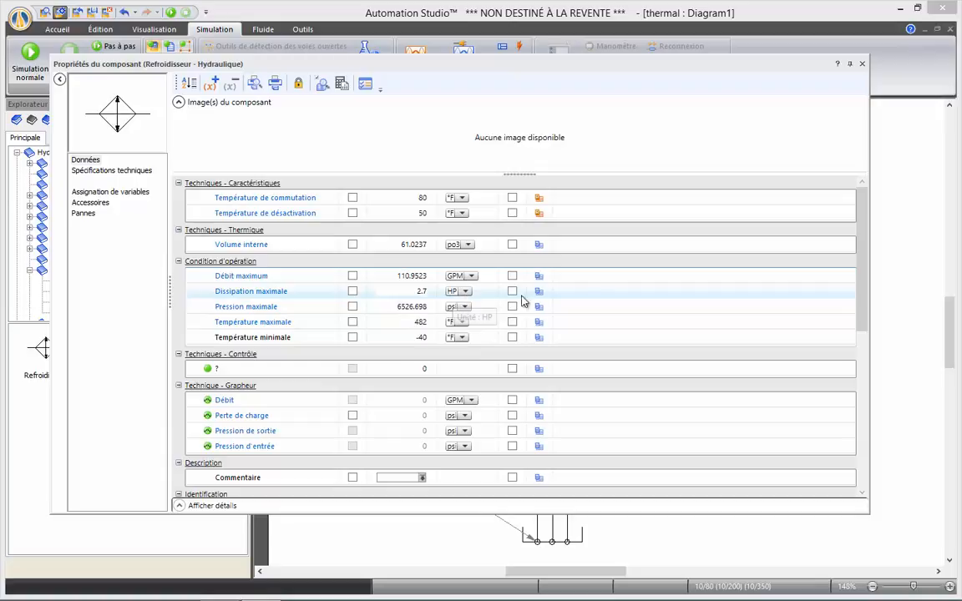
left_click(864, 65)
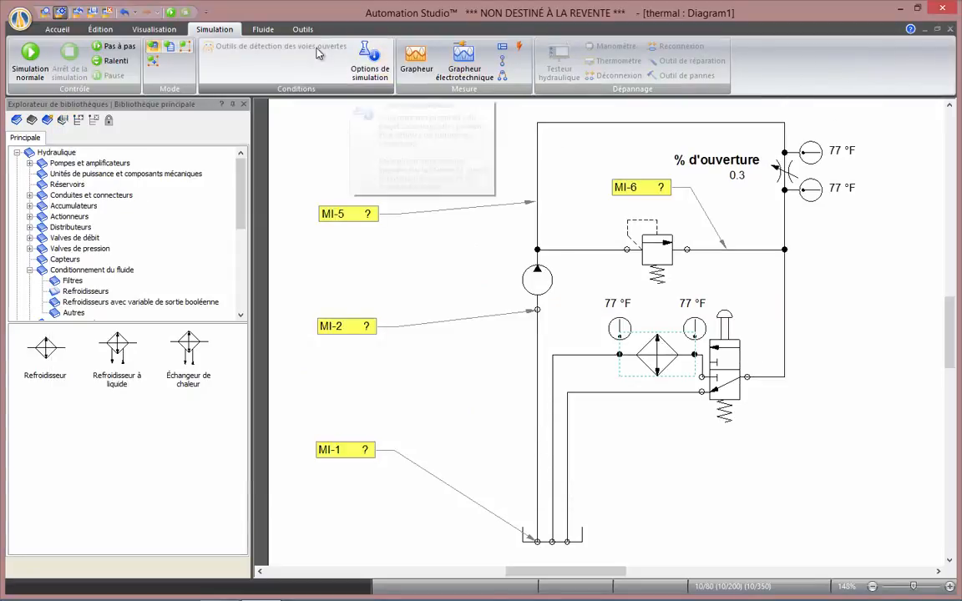
- Start the simulation and reduce the variable throttle's internal diameter to an opening of about 0.3 %
left_click(171, 11)
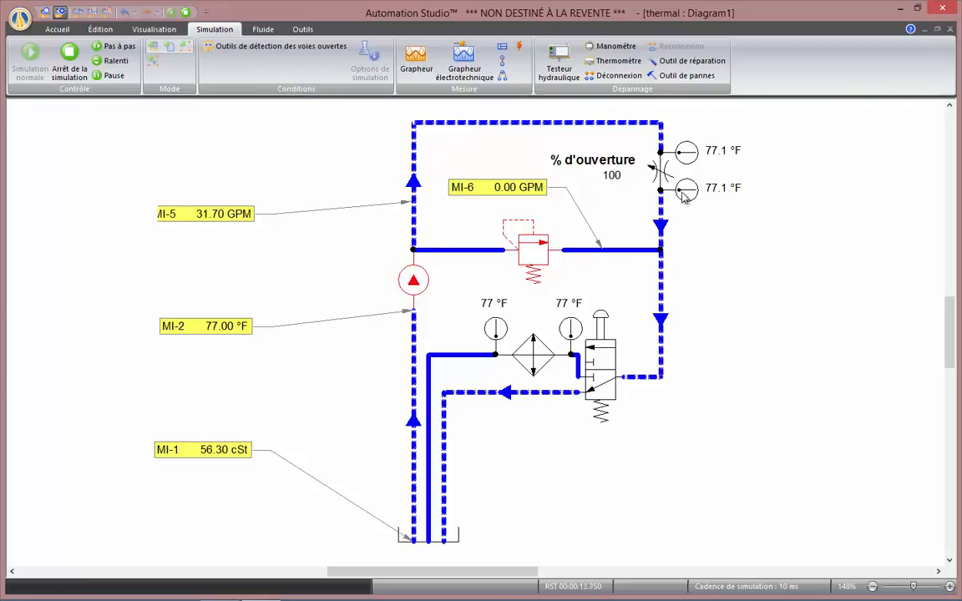
left_click(655, 174)
left_click_drag(720, 193, 755, 241)
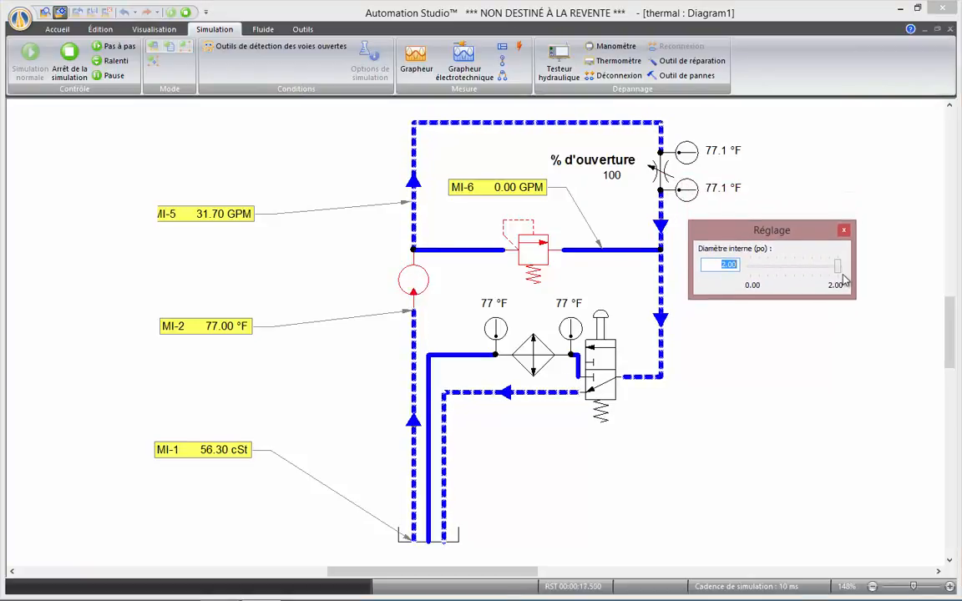
left_click_drag(839, 273, 757, 276)
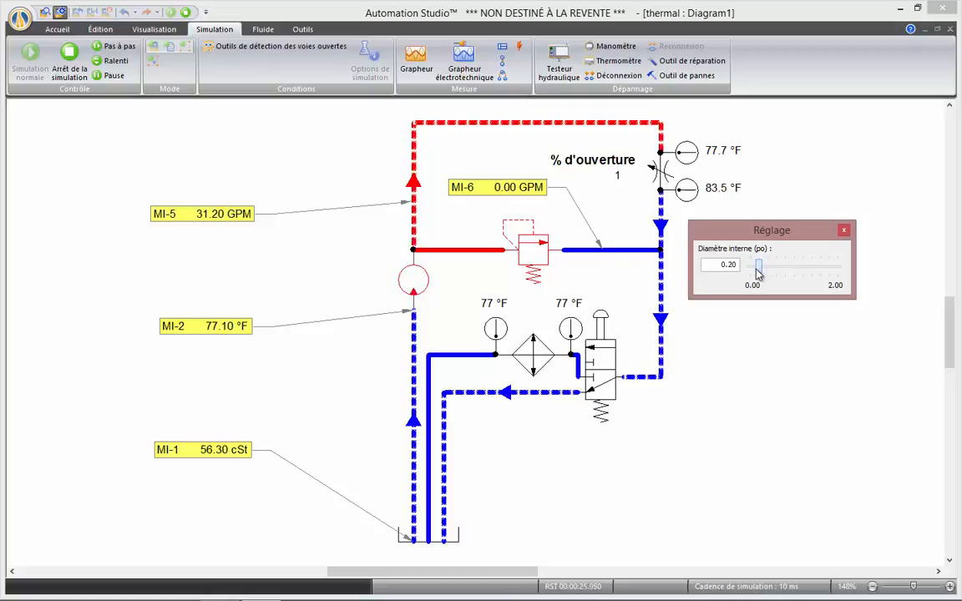
left_click(844, 230)
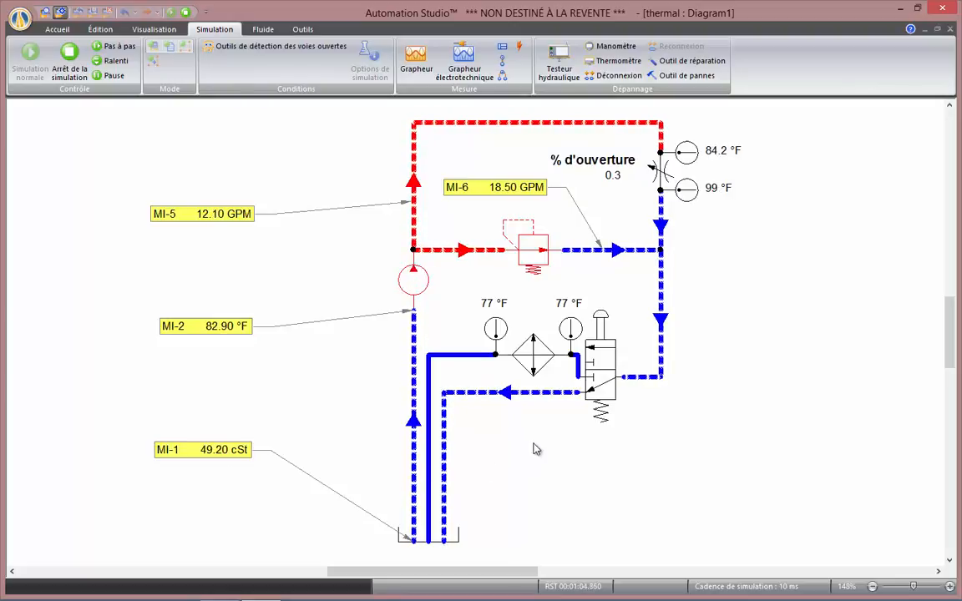
- Actuate the manual directional valve to route the return flow through the cooler
left_click(607, 360)
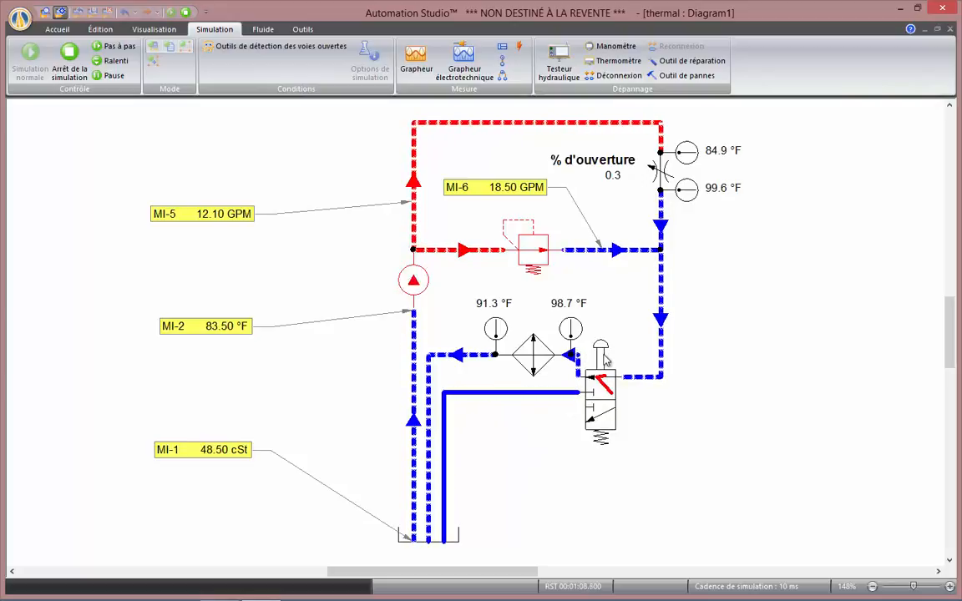